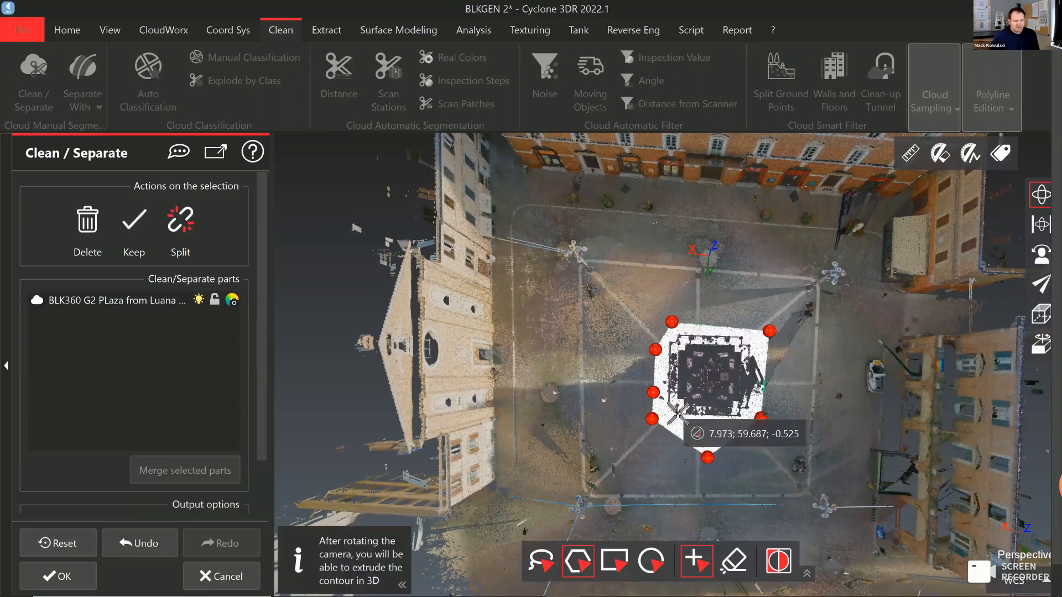
Clear the polygon selection and try a three-point oriented rectangle selection around the obelisk monument
key("Escape")
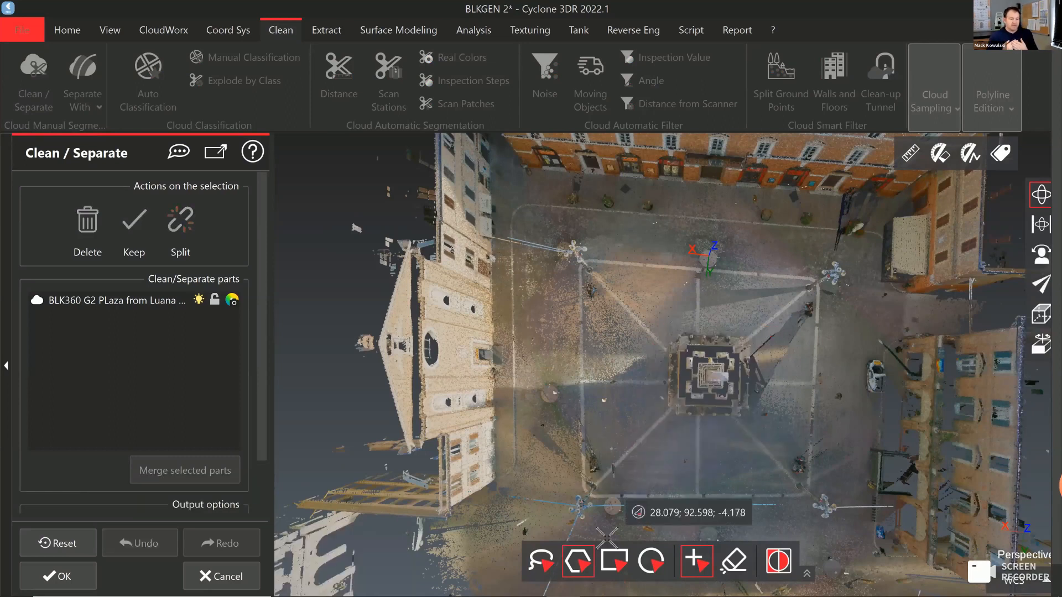
left_click(621, 563)
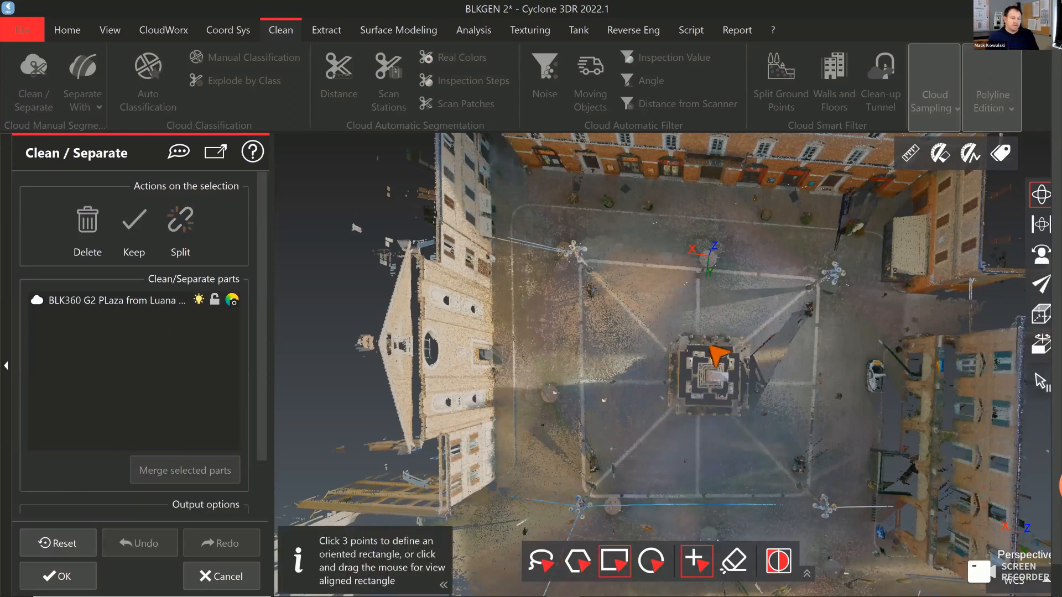
left_click(654, 323)
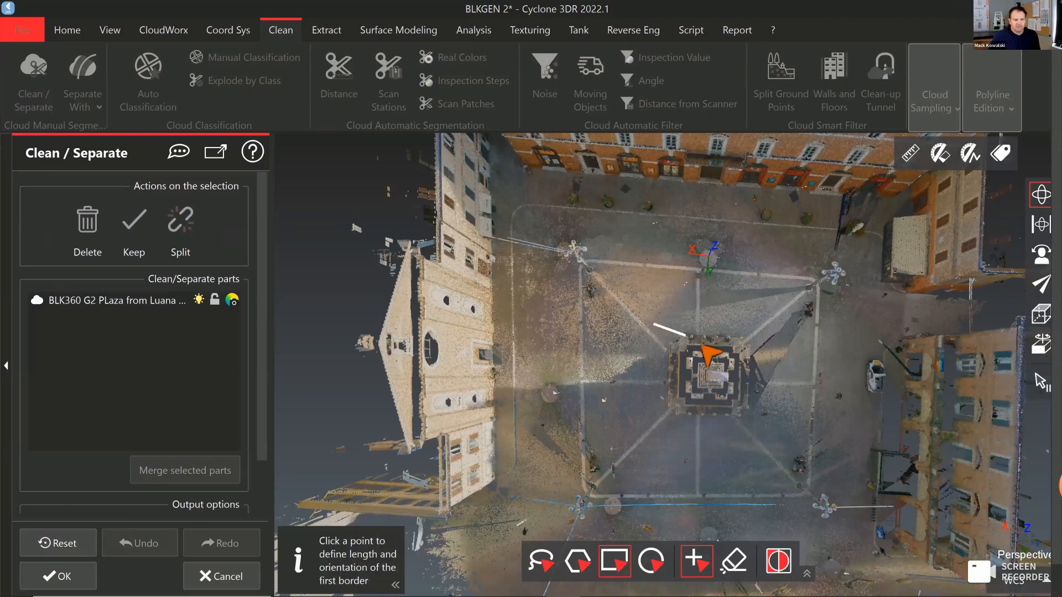
left_click(765, 328)
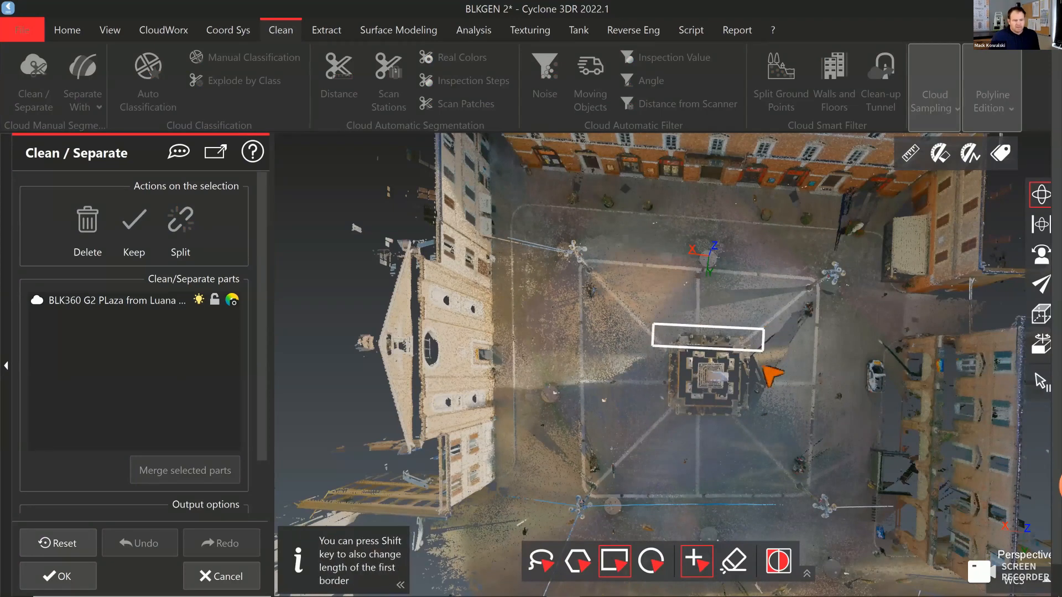
left_click(762, 432)
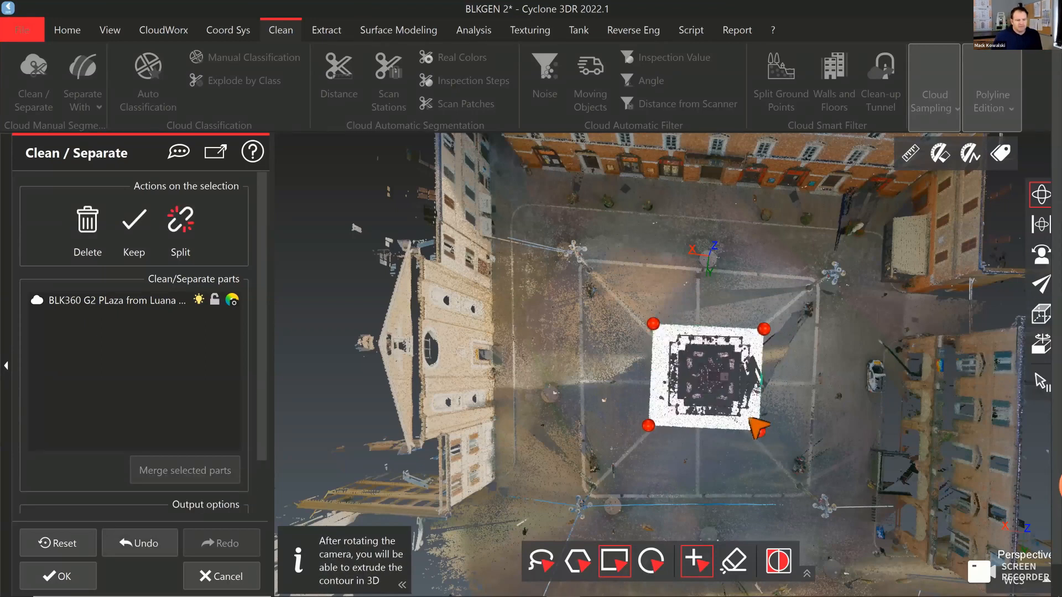
key("Escape")
Try a circular selection centred on the obelisk that encloses the monument's base, and clear it
left_click(652, 561)
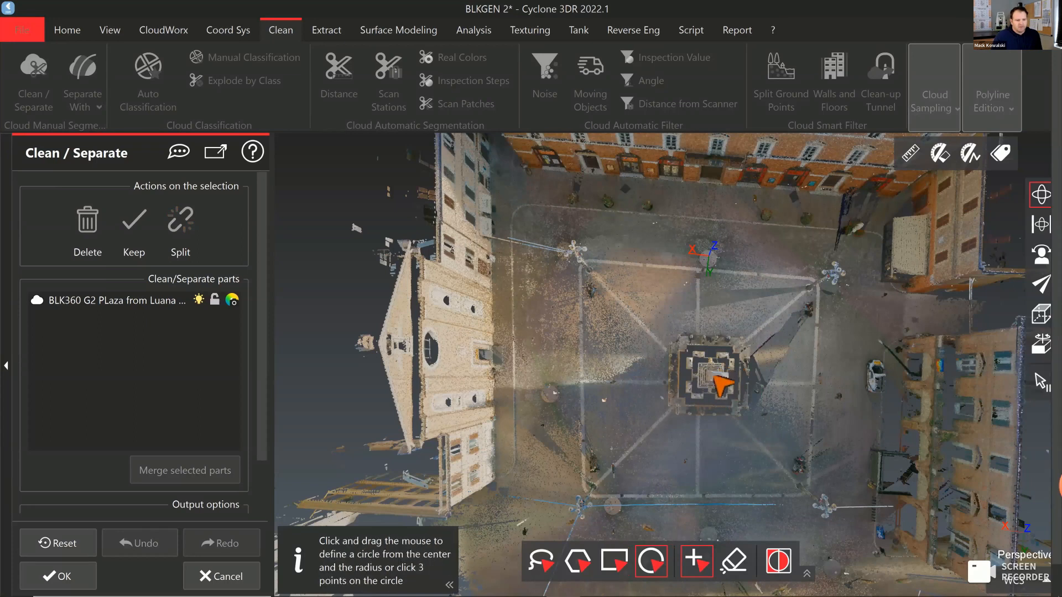
left_click_drag(714, 377, 764, 333)
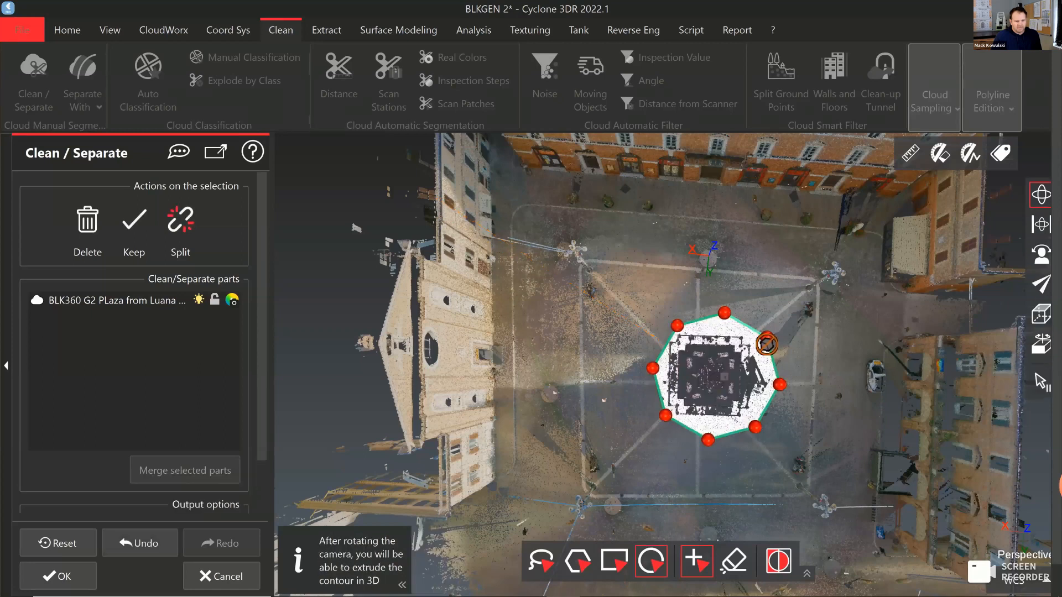
key("Escape")
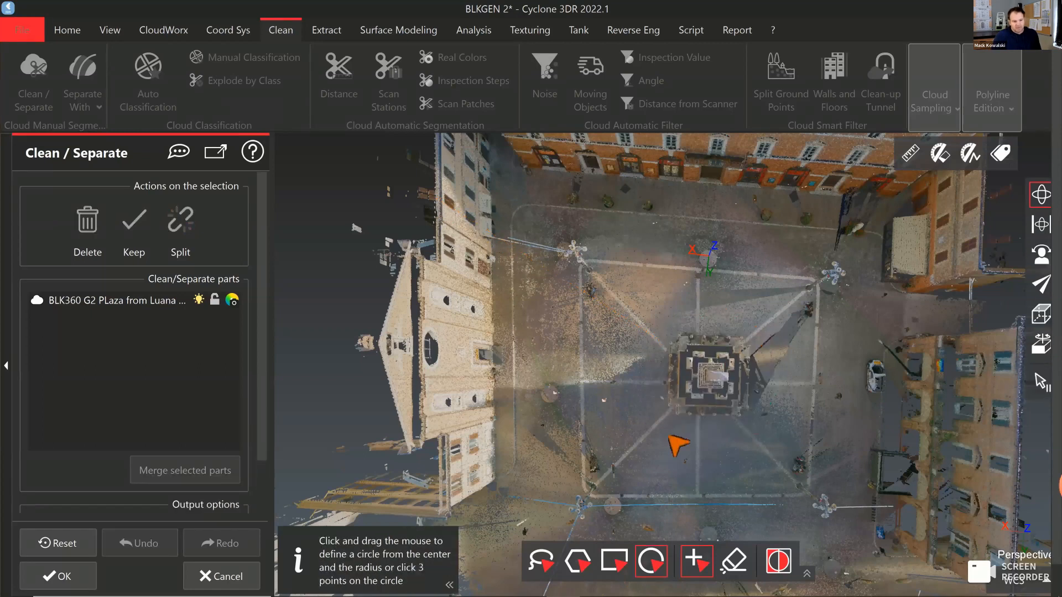
Draw a closed polygon selection contour around the base of the obelisk monument in the top view
left_click(580, 567)
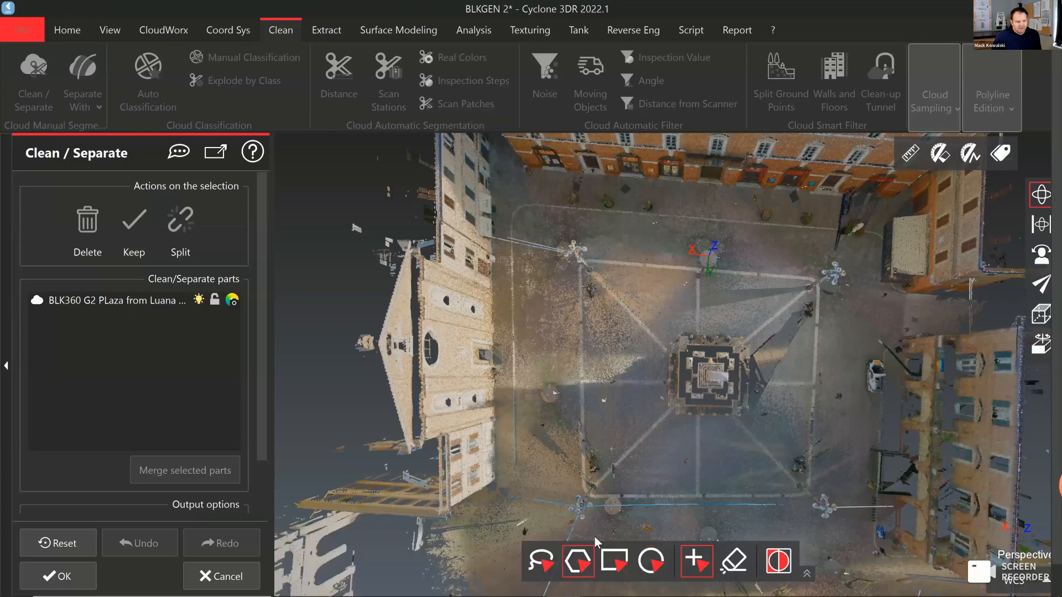
left_click(662, 415)
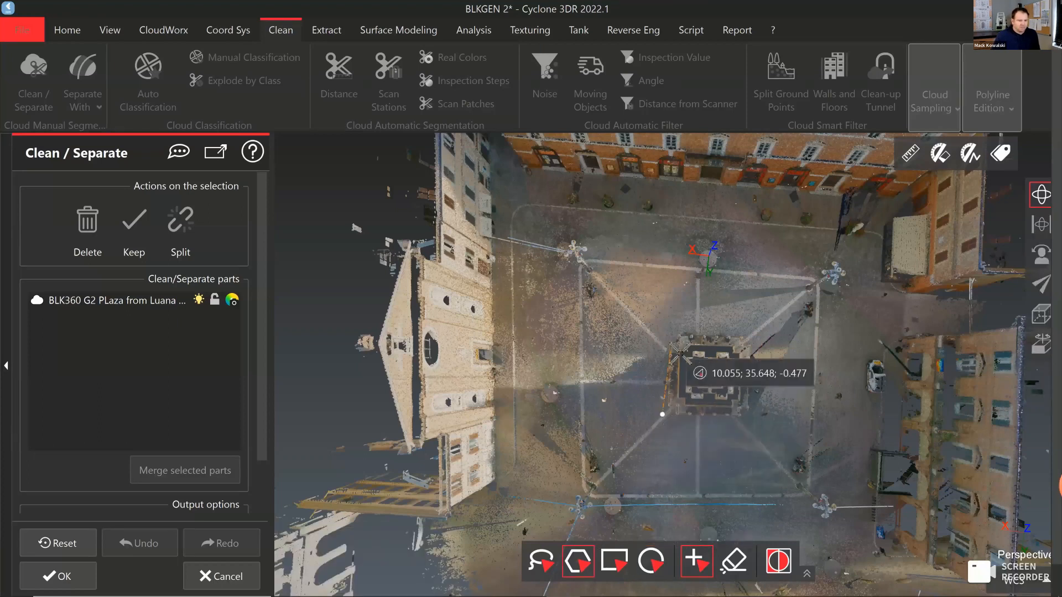
left_click(664, 330)
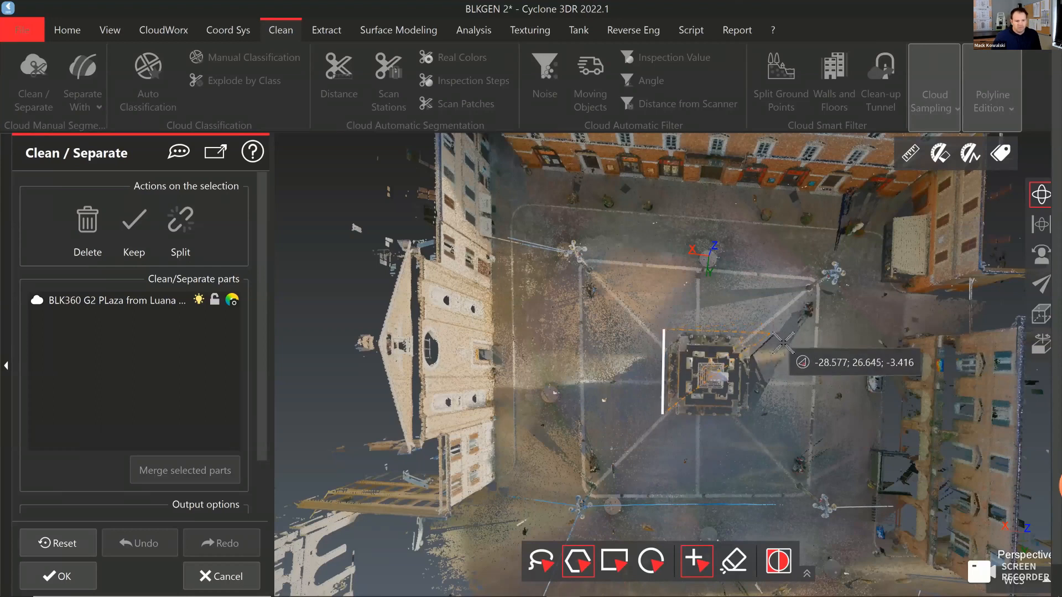
left_click(765, 335)
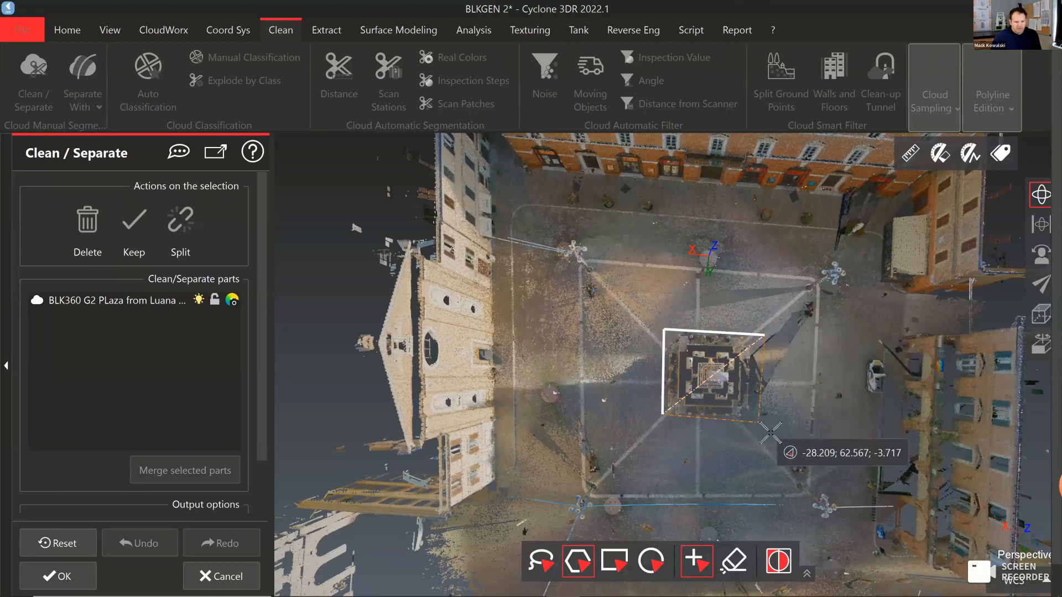
left_click(756, 418)
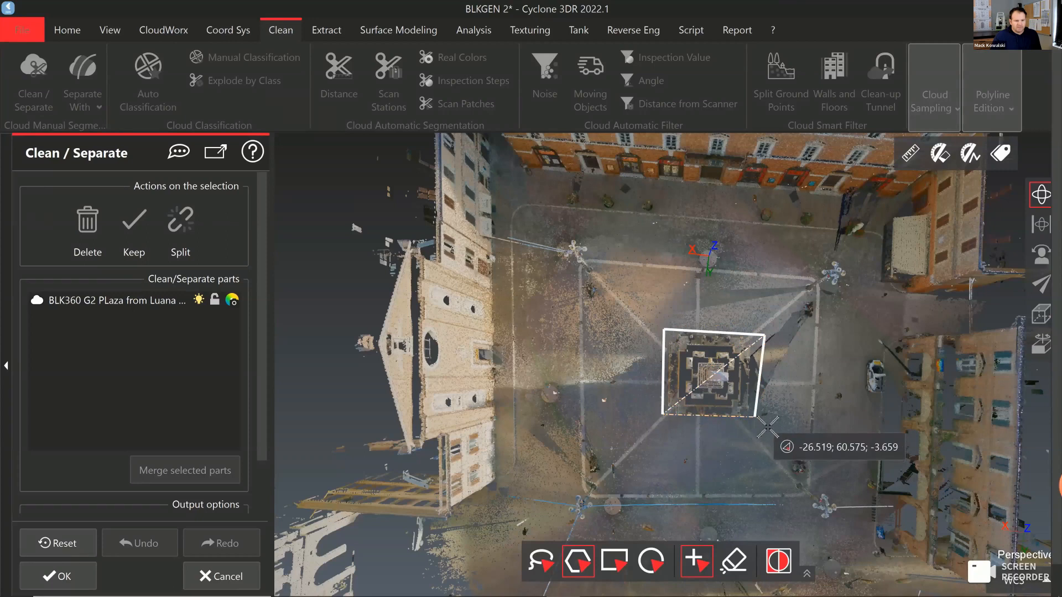
double_click(671, 423)
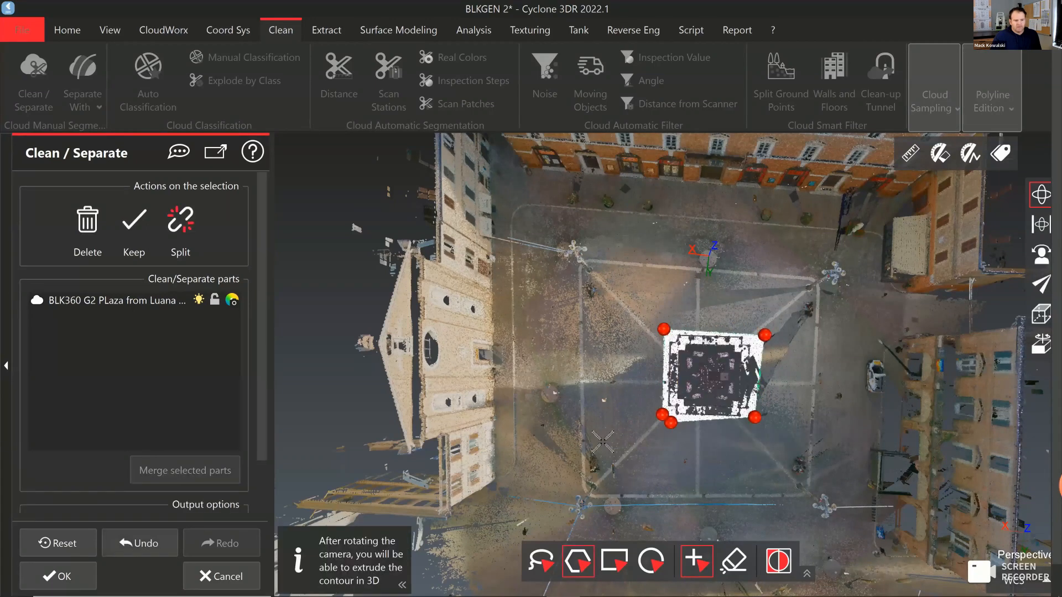
Extrude the polygon contour upward in 3D so it encloses the monument's base and the full height of the obelisk
left_click_drag(726, 421, 704, 315)
scroll(730, 413, "up", 5)
left_click_drag(720, 438, 715, 119)
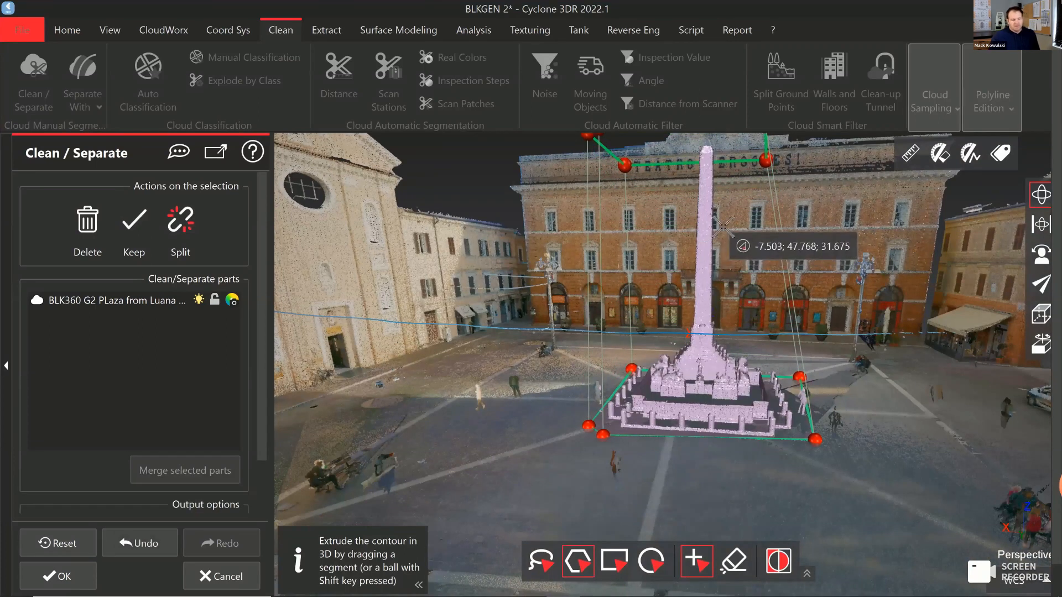
middle_click_drag(662, 255, 661, 373)
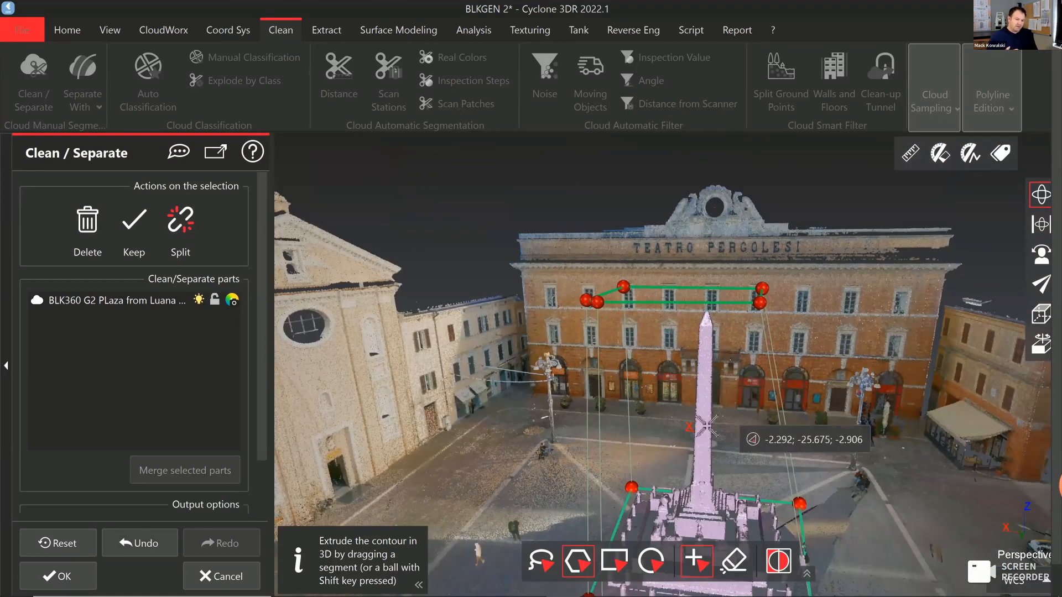
middle_click_drag(491, 423, 587, 380)
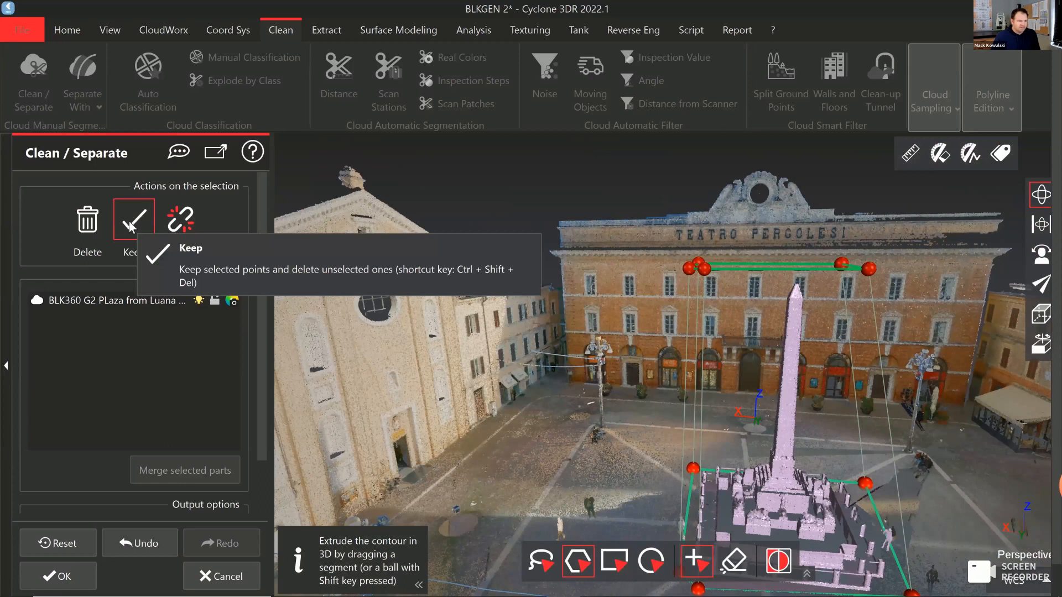
Try deleting the selected monument points and try keeping only those points, undoing each action
left_click(78, 225)
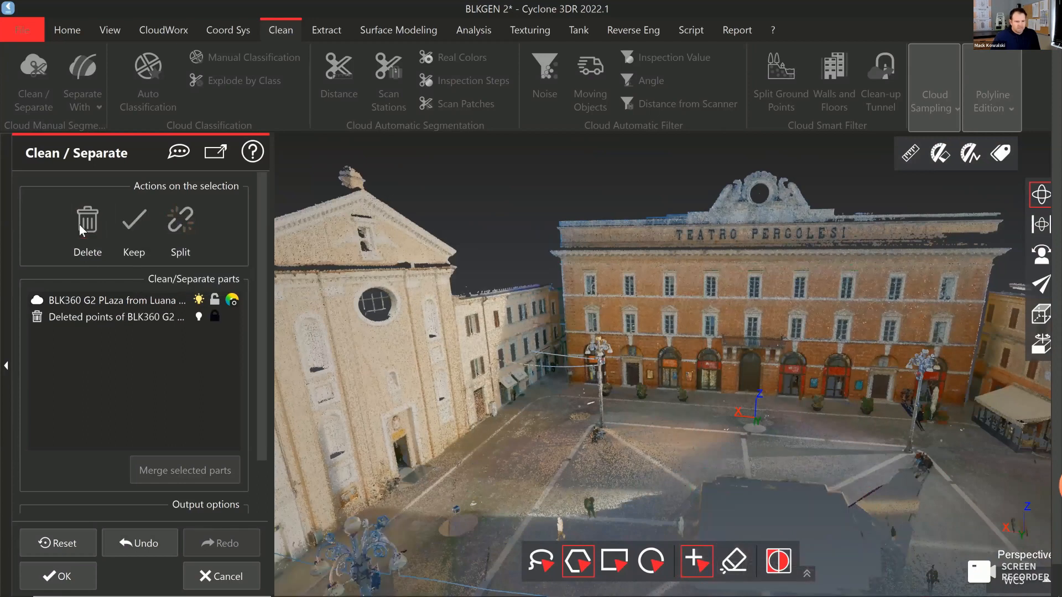
left_click(157, 546)
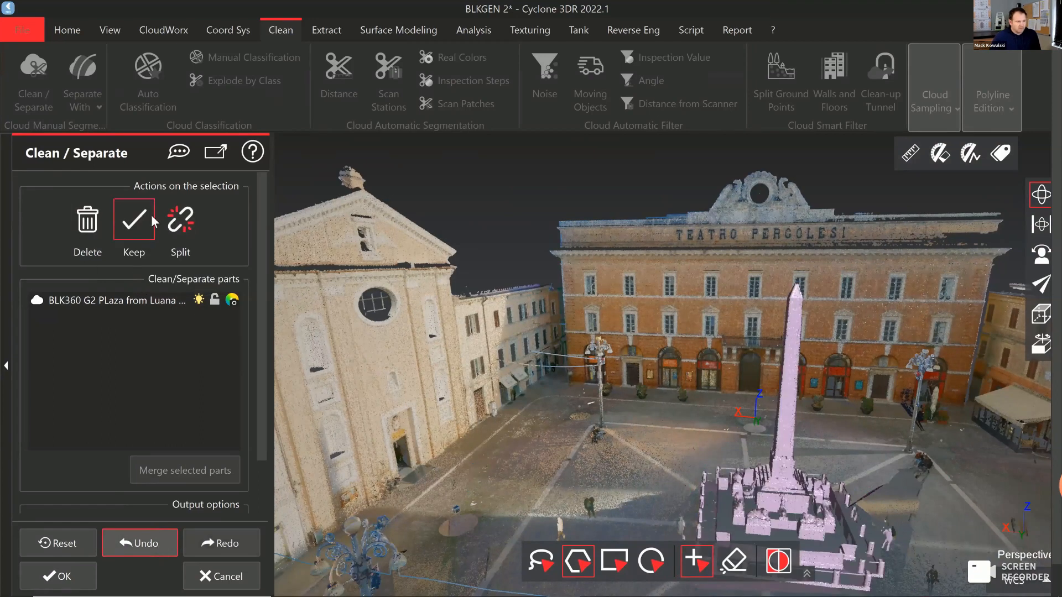
left_click(147, 222)
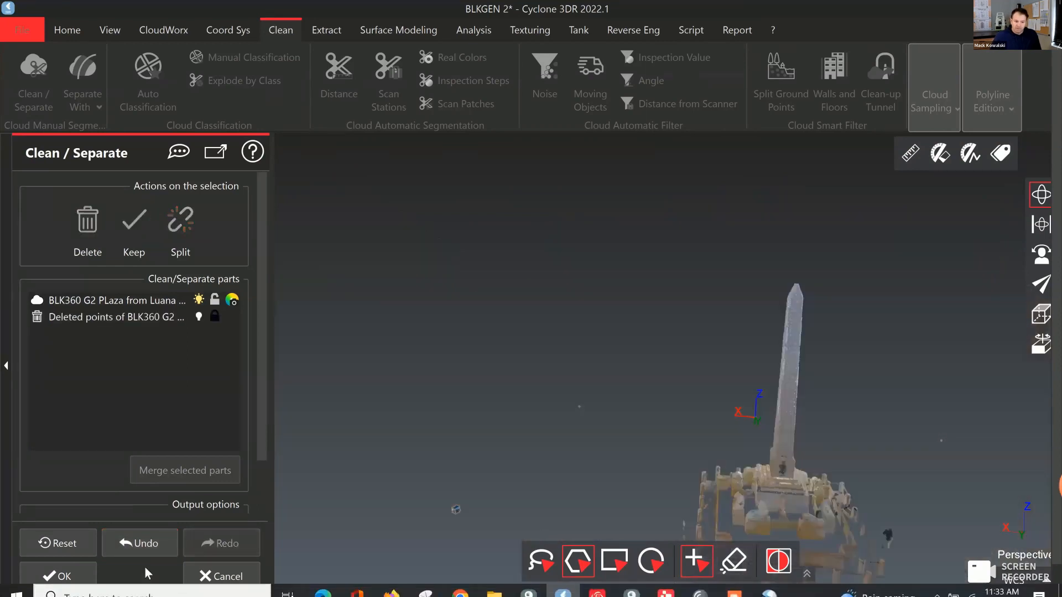
left_click(142, 547)
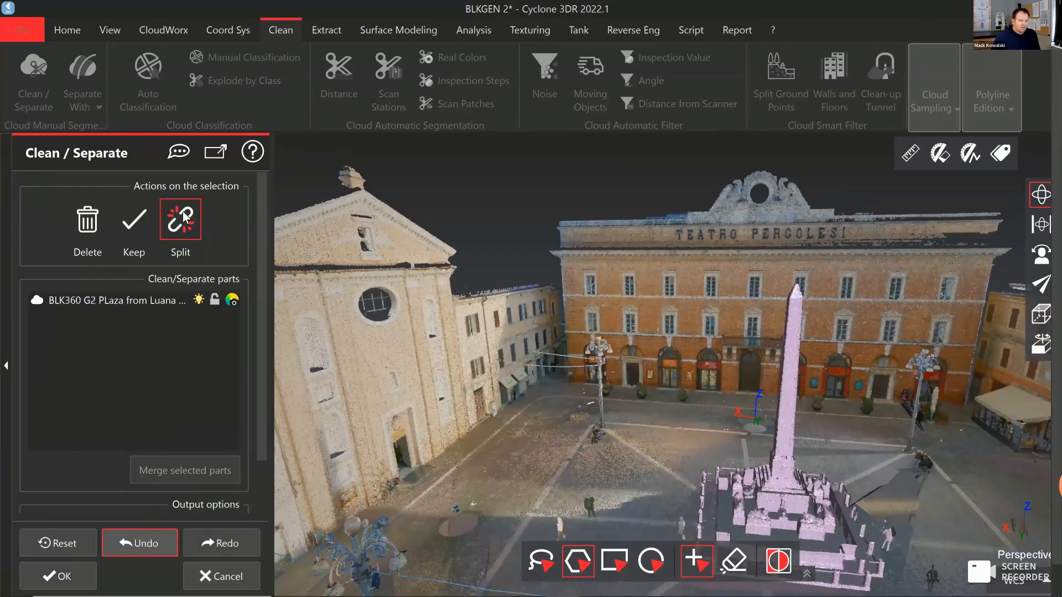
Split the selected monument points into a separate cloud, check each part by toggling its visibility, and apply the separation
left_click(184, 219)
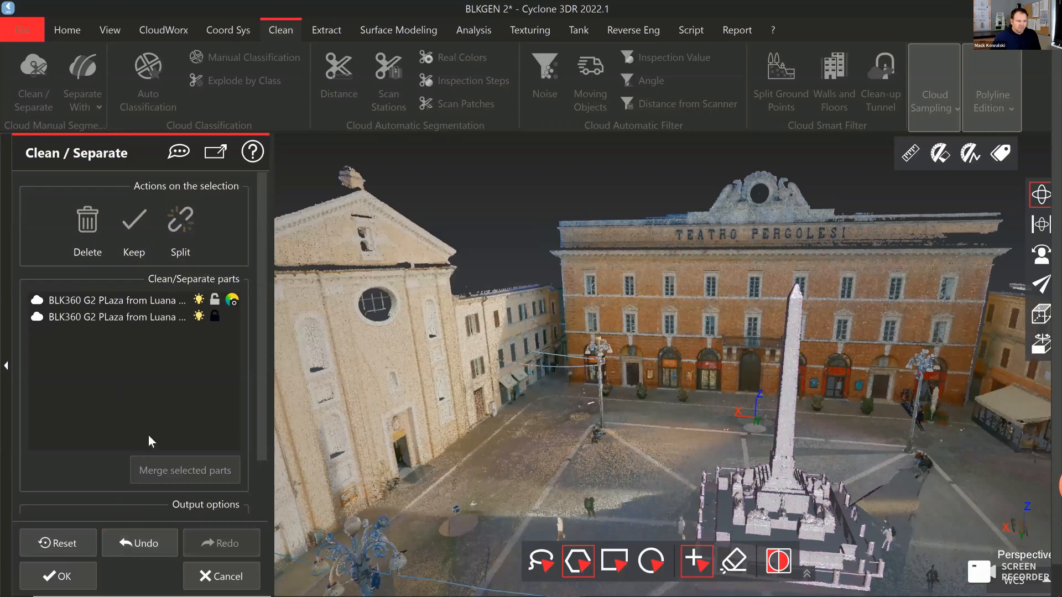
left_click(198, 300)
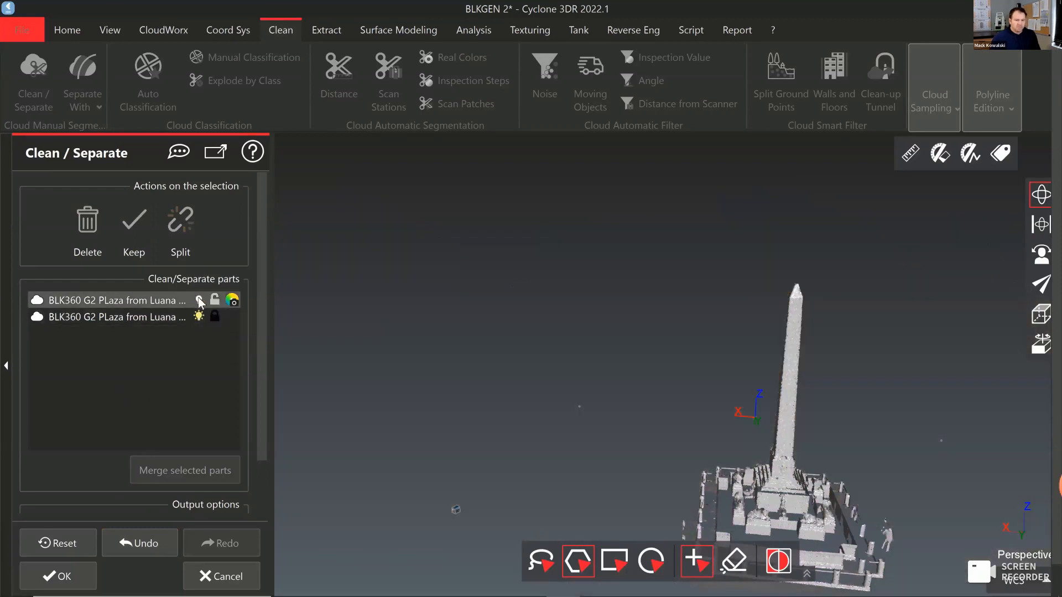
left_click(199, 299)
left_click(198, 317)
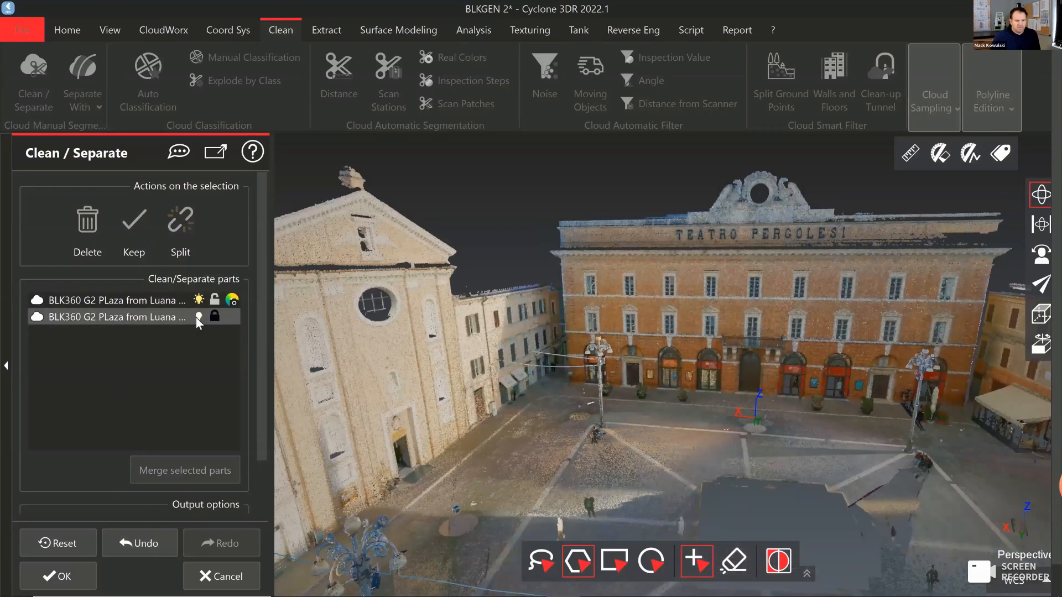
left_click(198, 317)
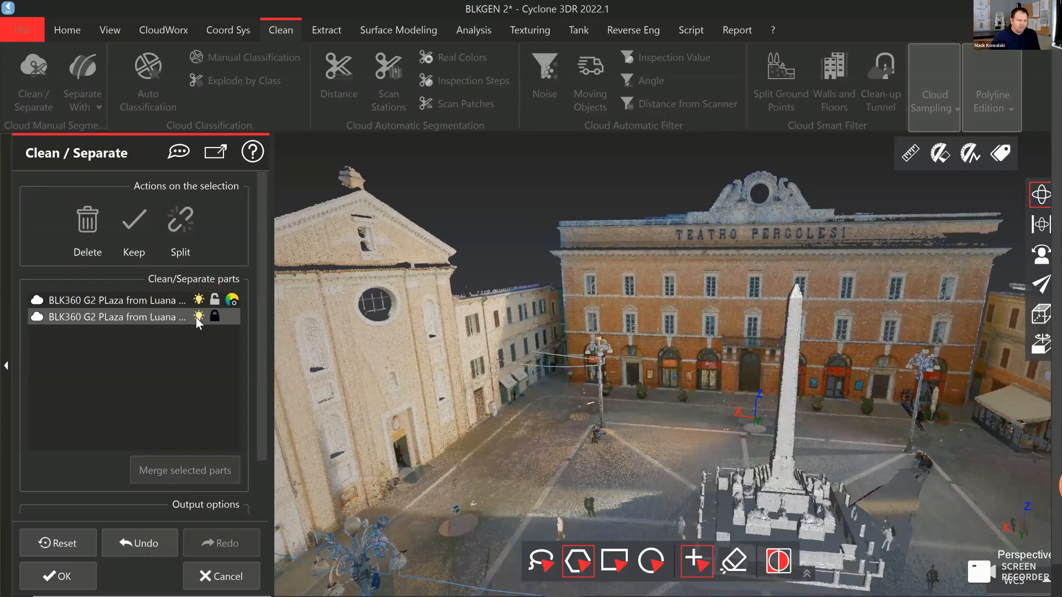
left_click(77, 578)
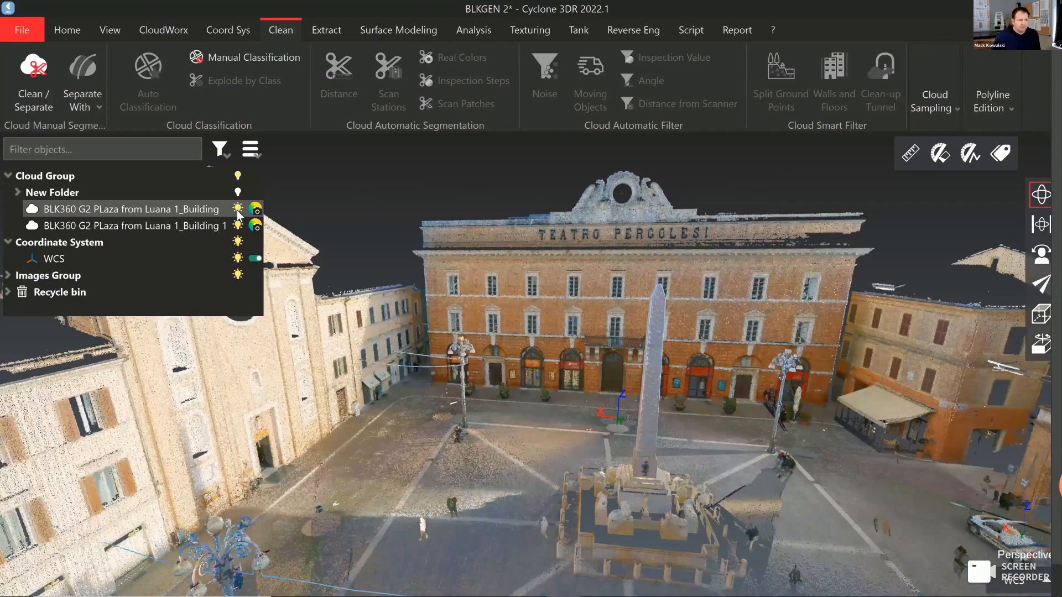
left_click(437, 535)
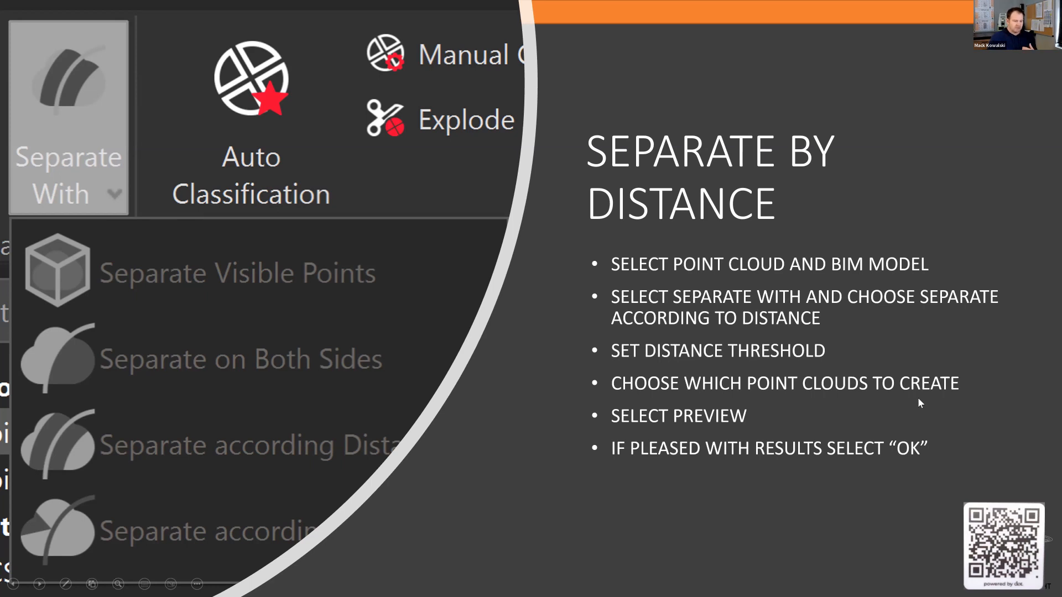
left_click(881, 408)
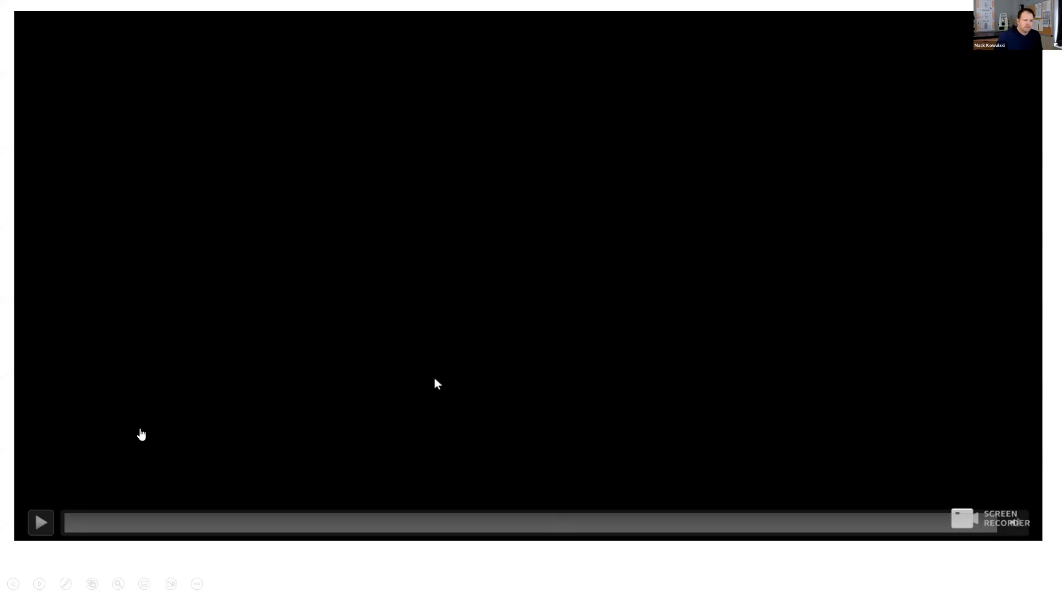
left_click(238, 425)
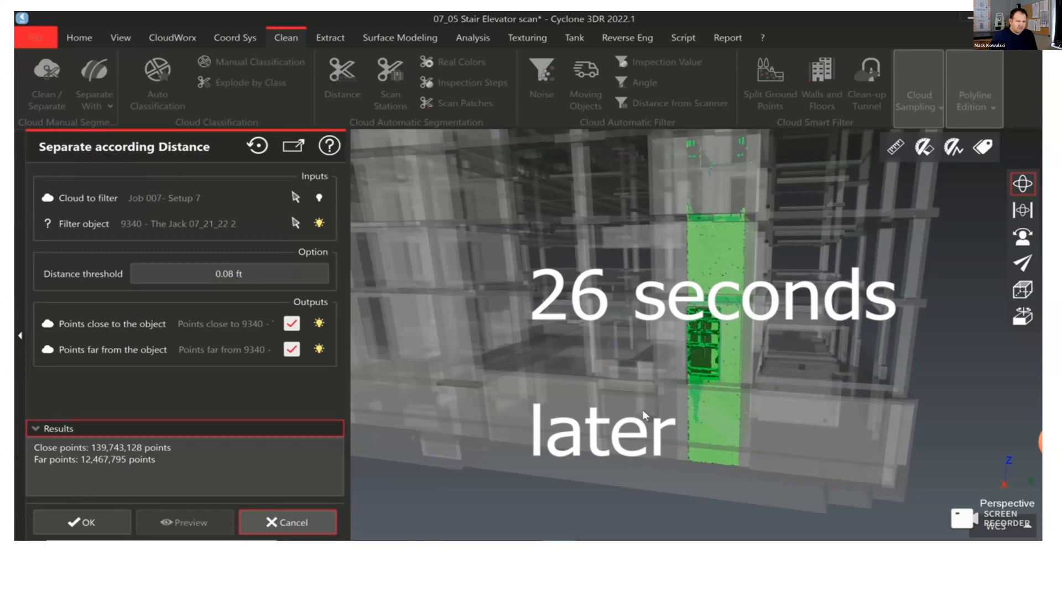
Inspect the distance separation preview by showing only the points close to the object, and only the points far from it
left_click_drag(711, 346, 770, 348)
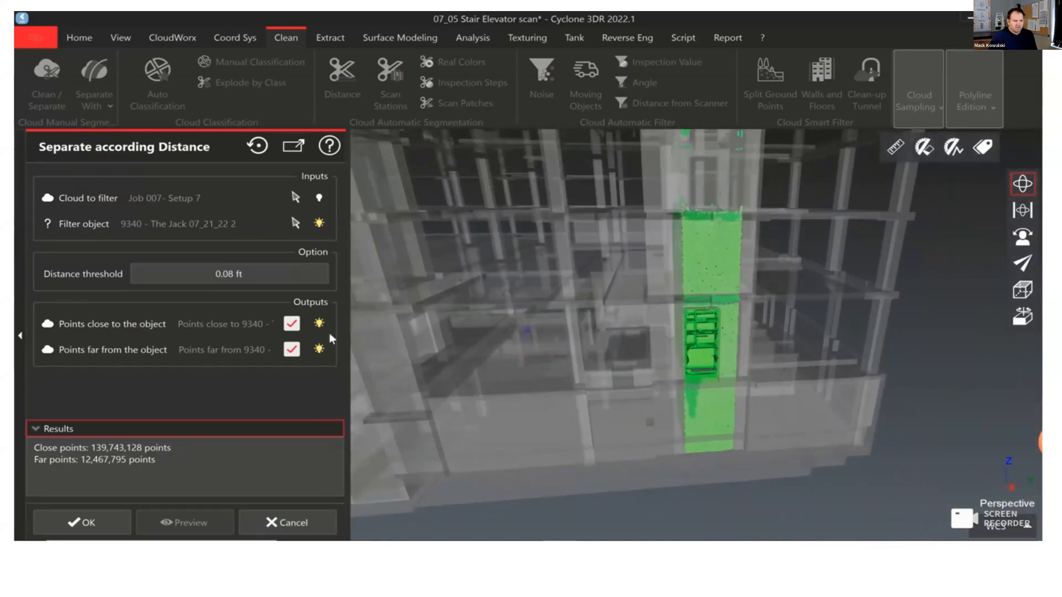
left_click(319, 350)
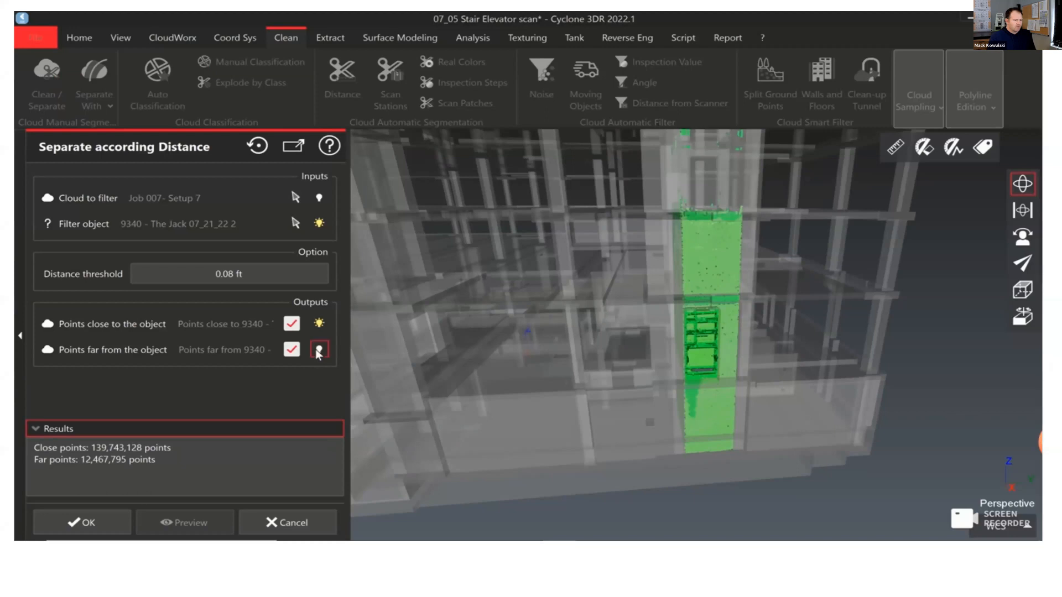
mouse_move(682, 374)
left_mouse_down()
mouse_move(690, 403)
mouse_move(737, 343)
mouse_move(659, 332)
mouse_move(647, 355)
mouse_move(680, 354)
left_mouse_up()
left_click(319, 323)
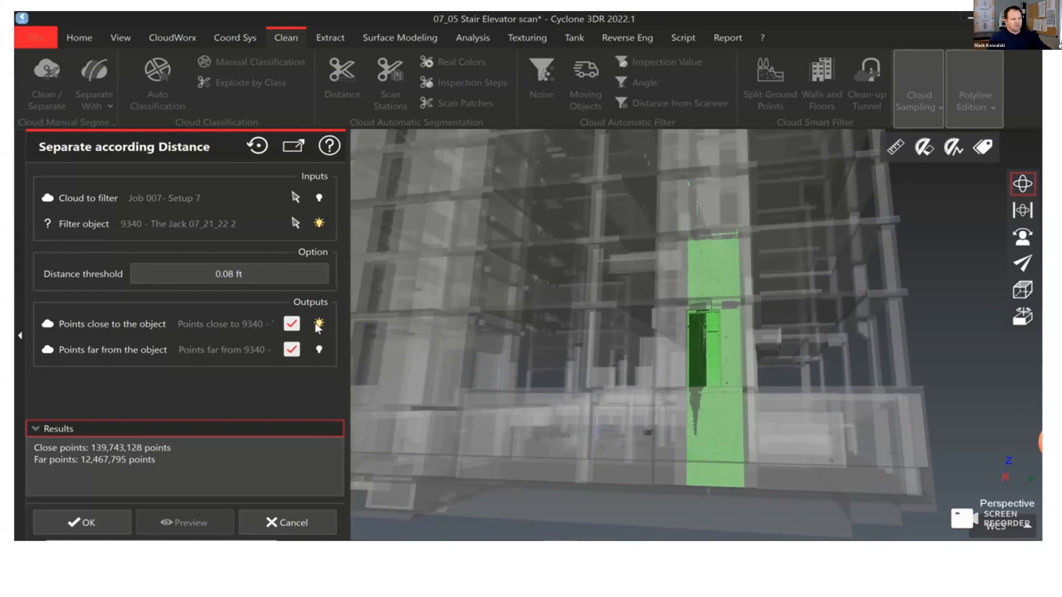
left_click(320, 350)
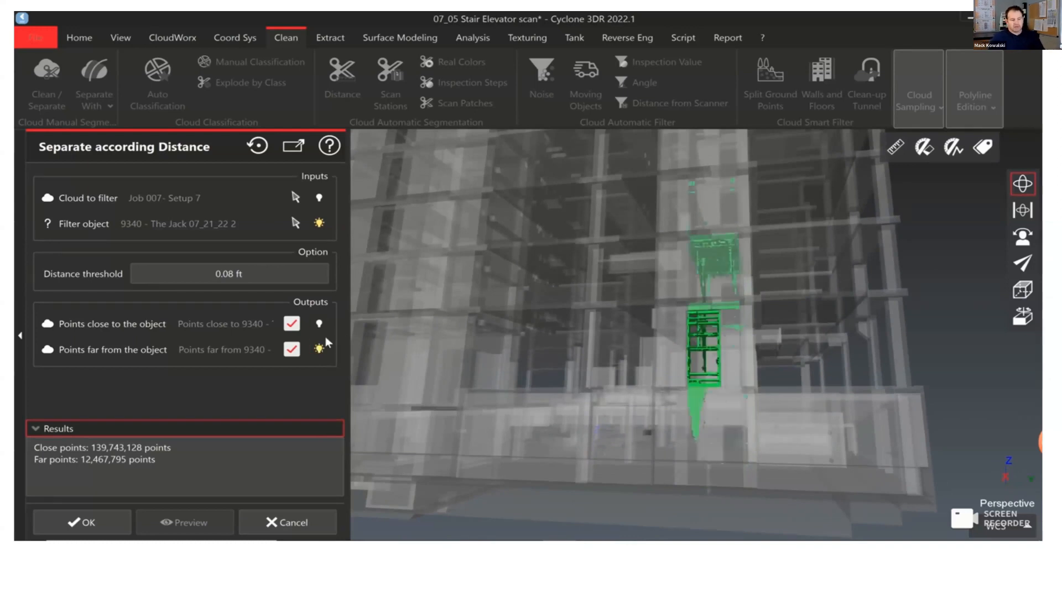
Show the input cloud Job 007- Setup 7 and hide the filter model to examine the far points on the shaft
left_click_drag(688, 325, 405, 223)
left_click(319, 199)
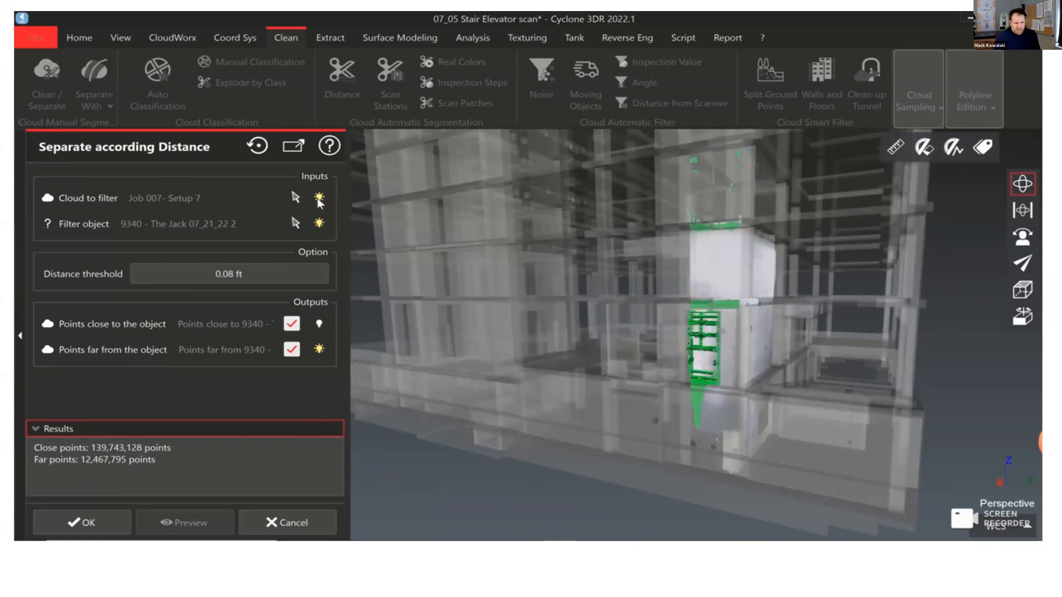
left_click(320, 223)
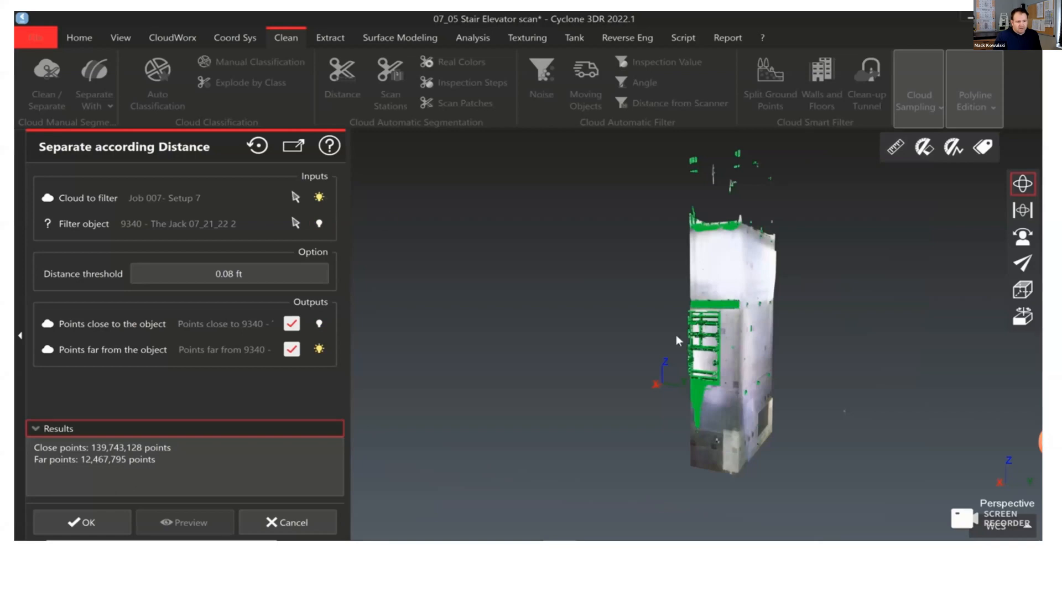
left_click_drag(742, 347, 409, 381)
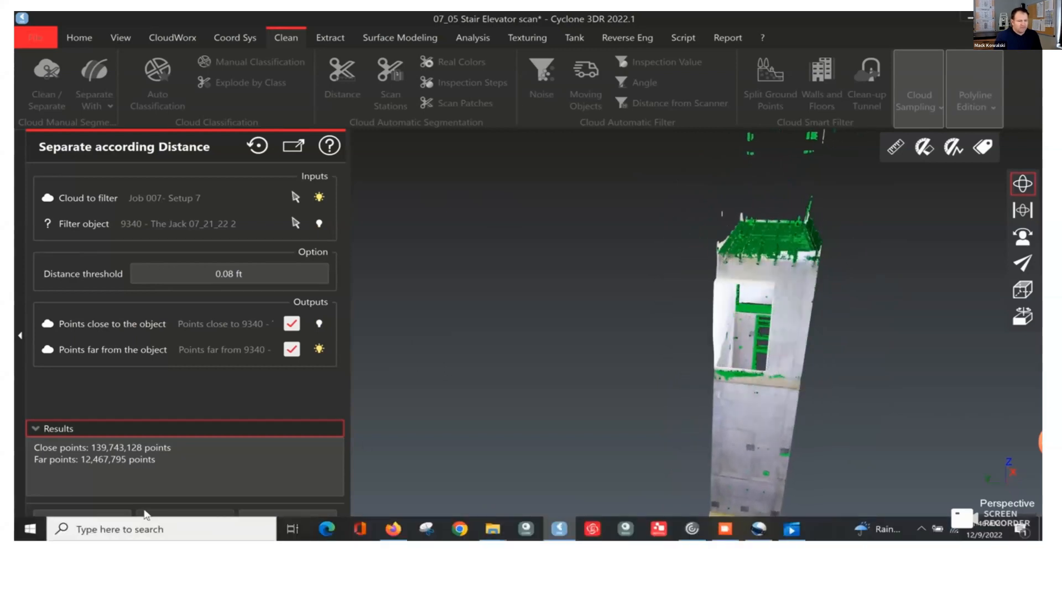